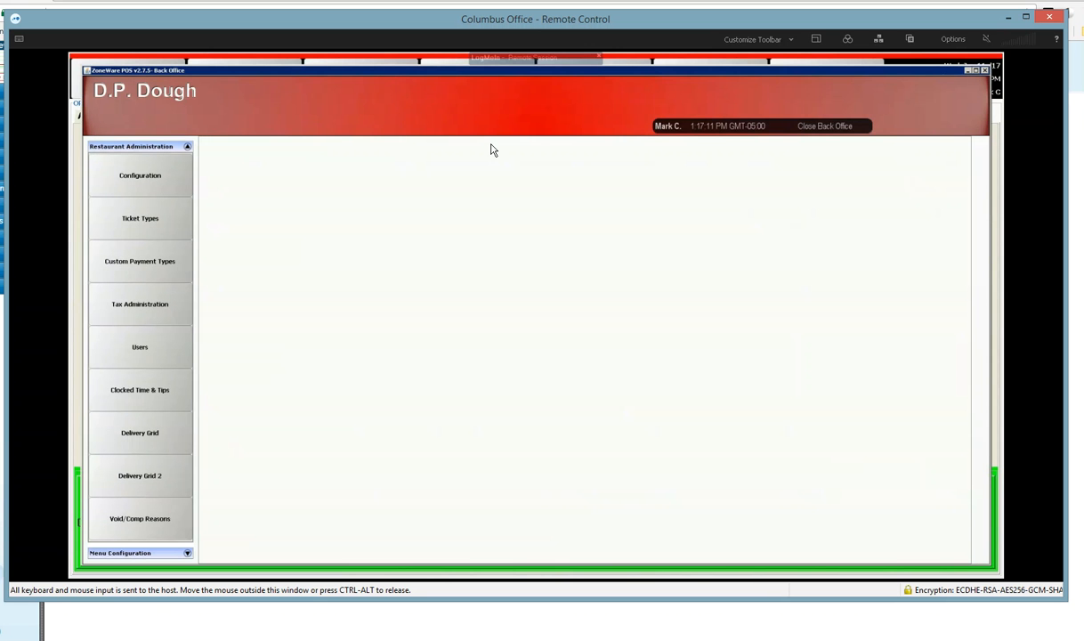
Step: List the employees' clocked time and tips entries from 01/10/2017 to 01/10/2017
{"action": "left_click", "coordinate": [163, 391]}
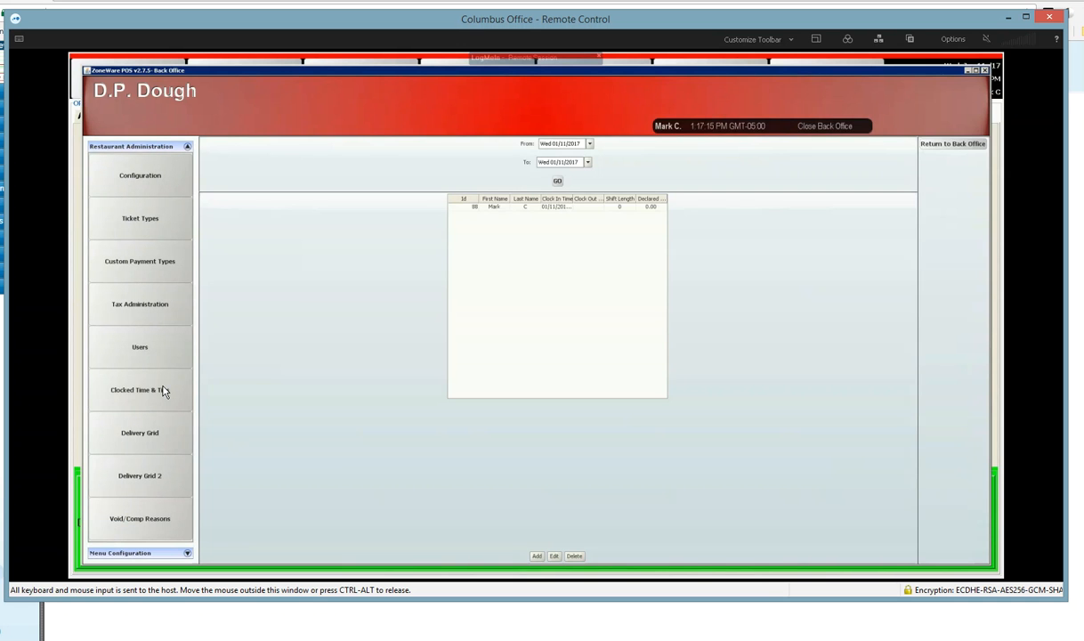
{"action": "left_click", "coordinate": [588, 146]}
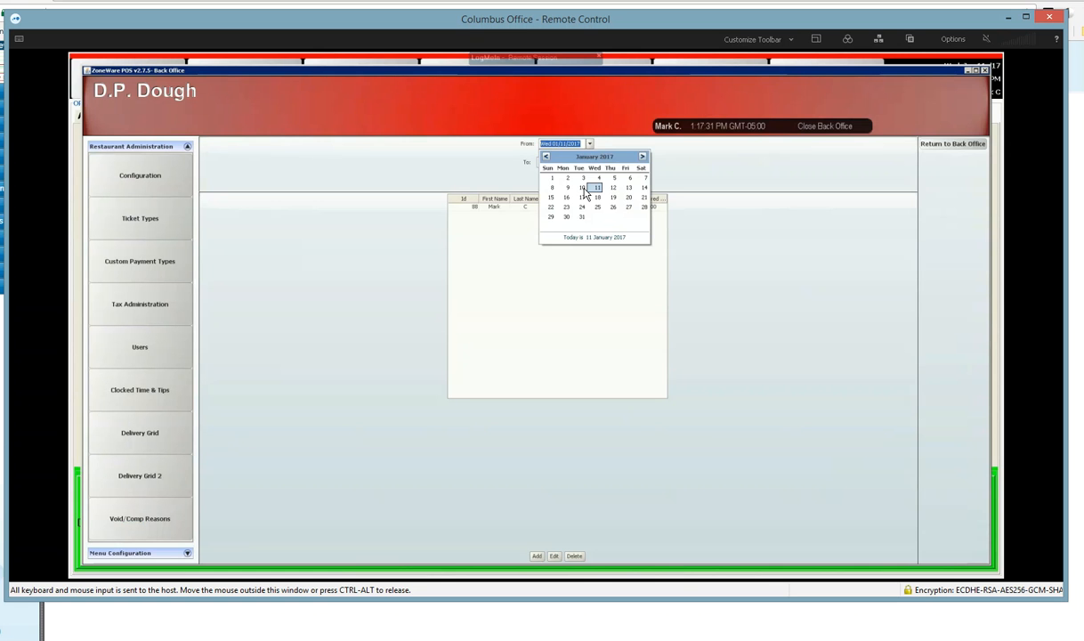
{"action": "left_click", "coordinate": [582, 187]}
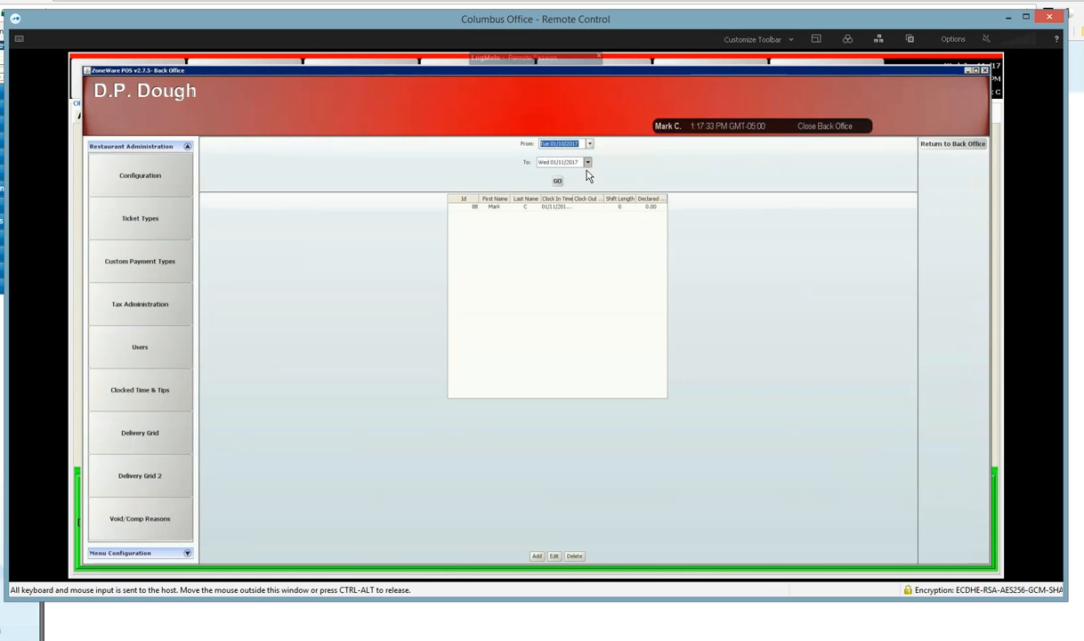
{"action": "left_click", "coordinate": [587, 164]}
{"action": "left_click", "coordinate": [579, 207]}
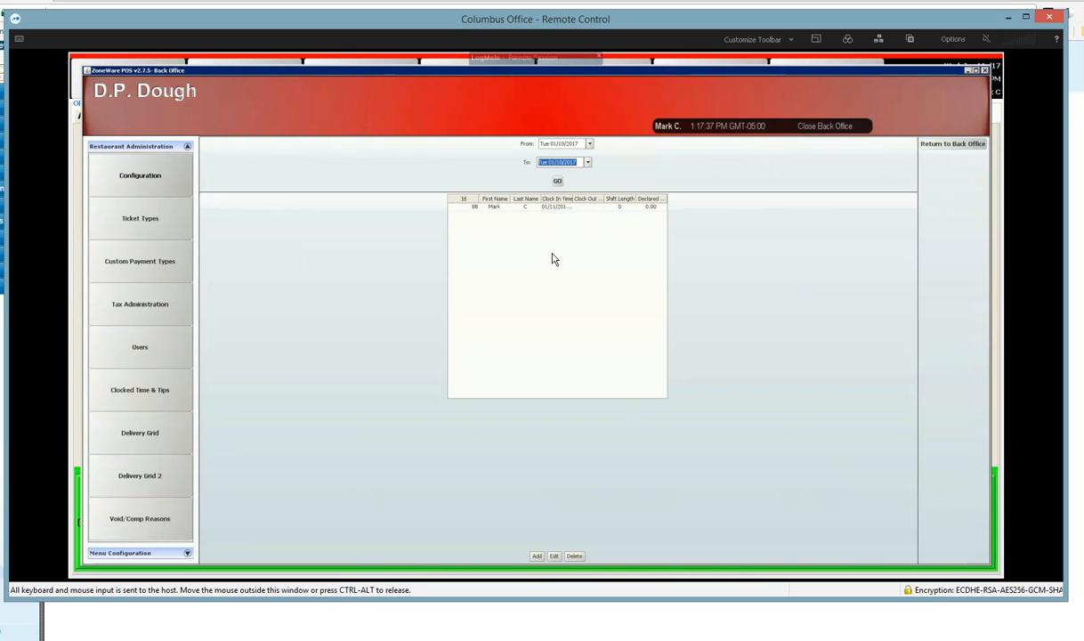
{"action": "left_click", "coordinate": [557, 183]}
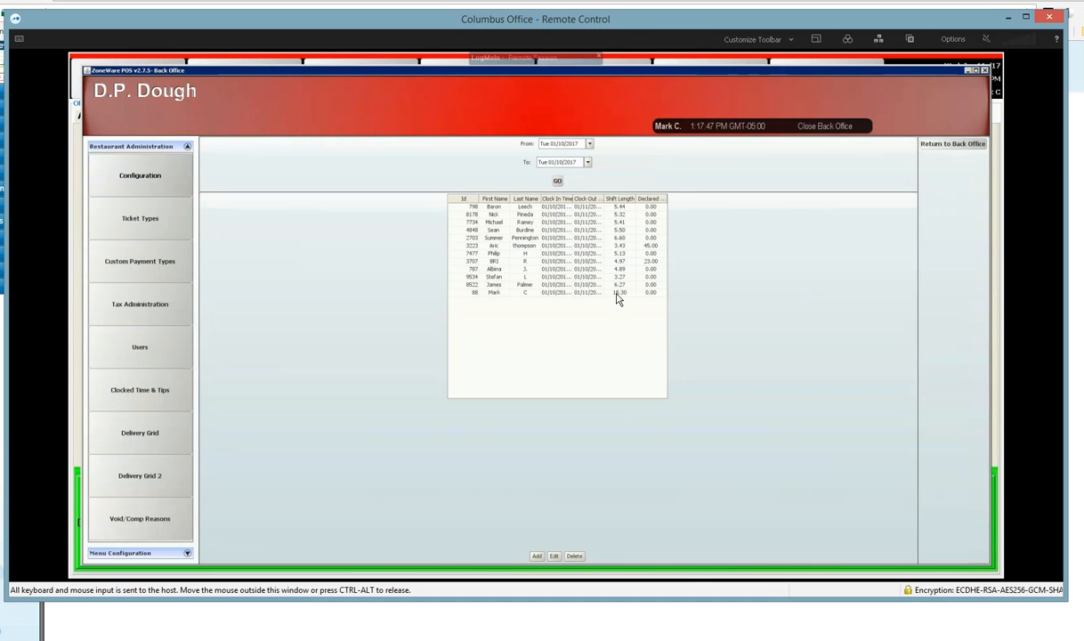
Step: Delete the clocked time entry with the 18.30-hour shift at the end of the list
{"action": "left_click", "coordinate": [506, 296]}
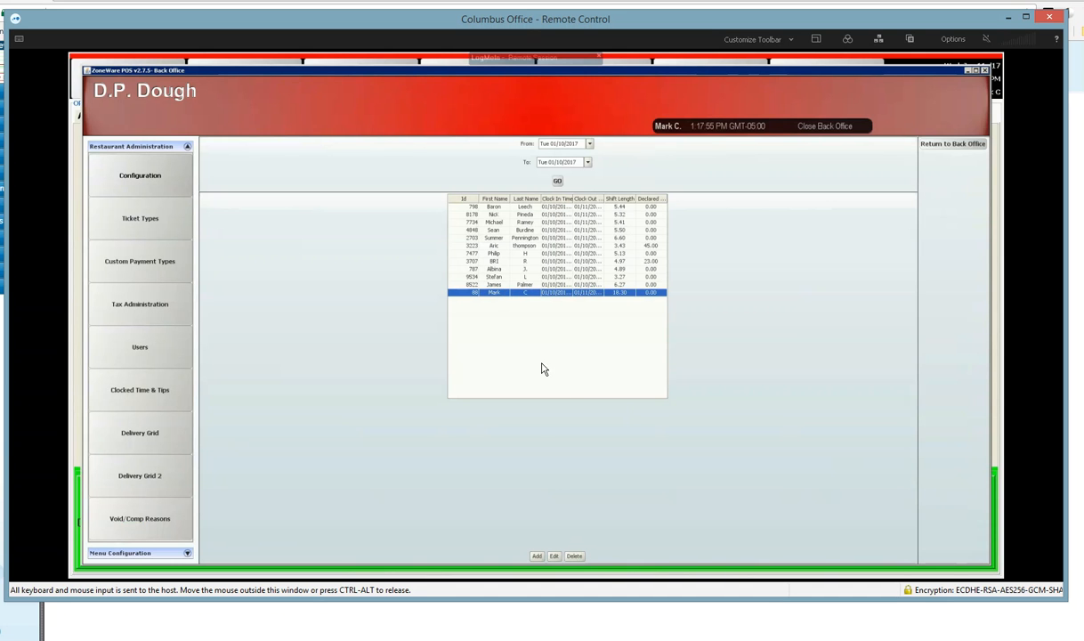
{"action": "left_click", "coordinate": [574, 556]}
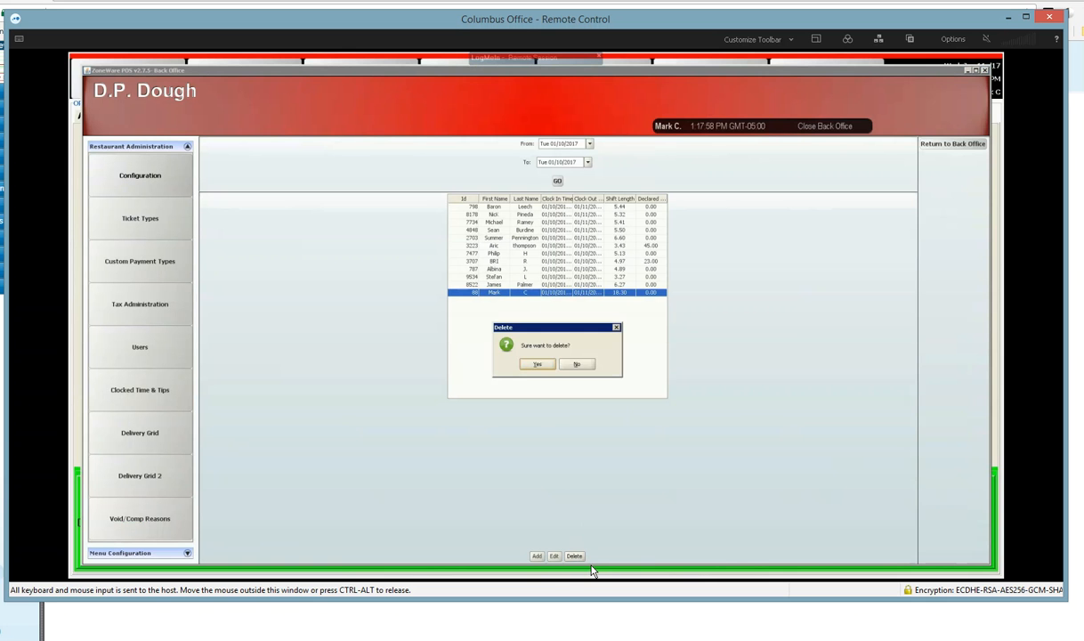
{"action": "left_click", "coordinate": [535, 365]}
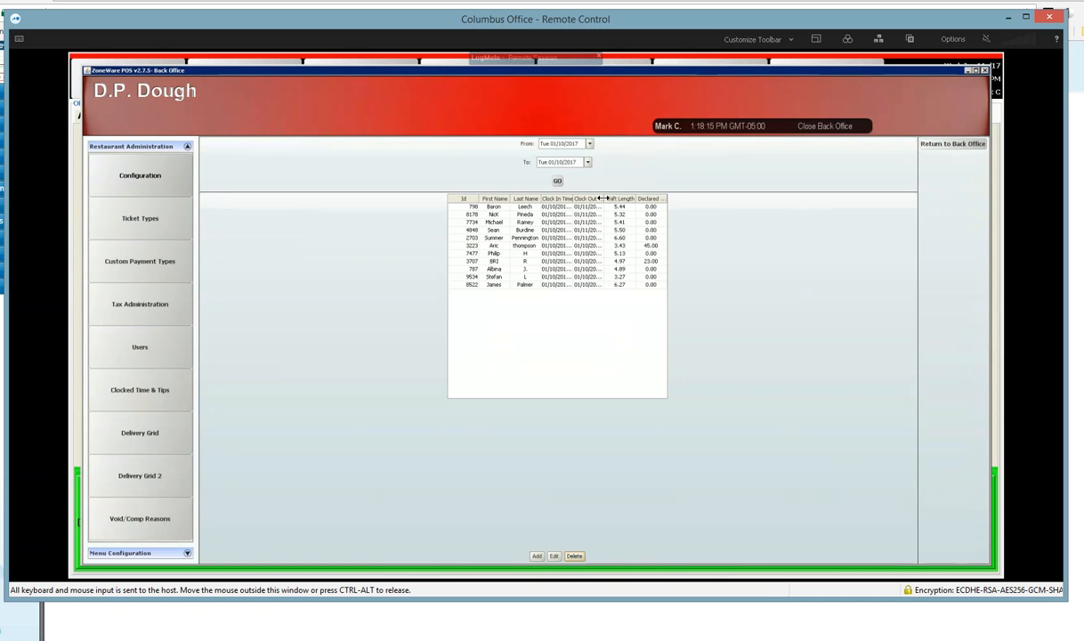
Step: Widen the clock-out time column and inspect the clock-in and clock-out details of the 6.60-hour shift without editing them
{"action": "left_click_drag", "start_coordinate": [603, 199], "coordinate": [628, 207]}
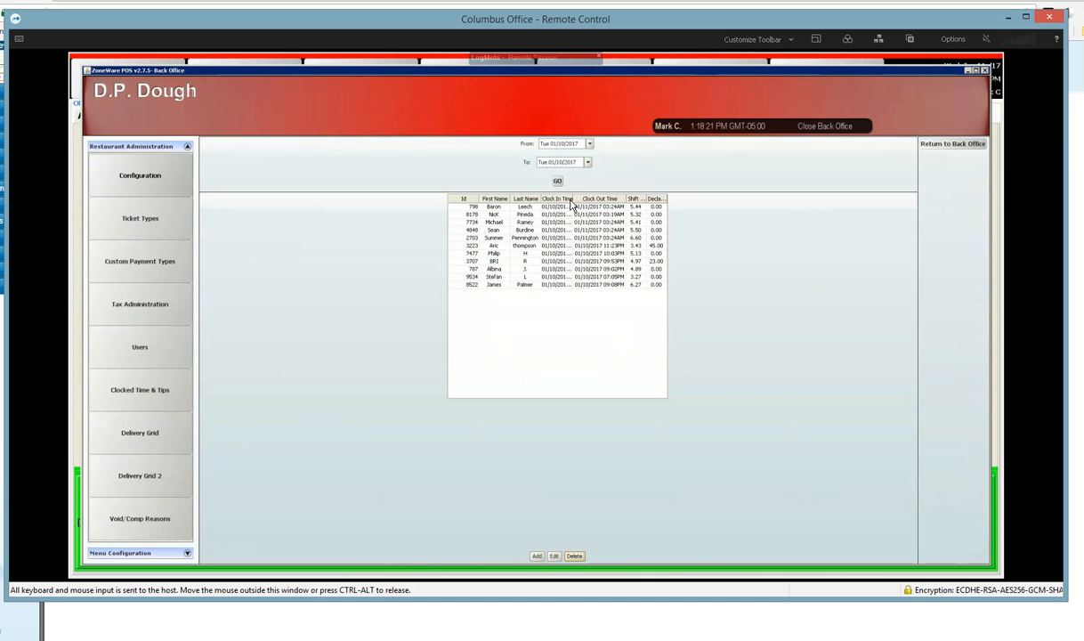
{"action": "mouse_move", "coordinate": [571, 197]}
{"action": "left_mouse_down"}
{"action": "mouse_move", "coordinate": [612, 205]}
{"action": "mouse_move", "coordinate": [556, 202]}
{"action": "left_mouse_up"}
{"action": "left_click", "coordinate": [509, 238]}
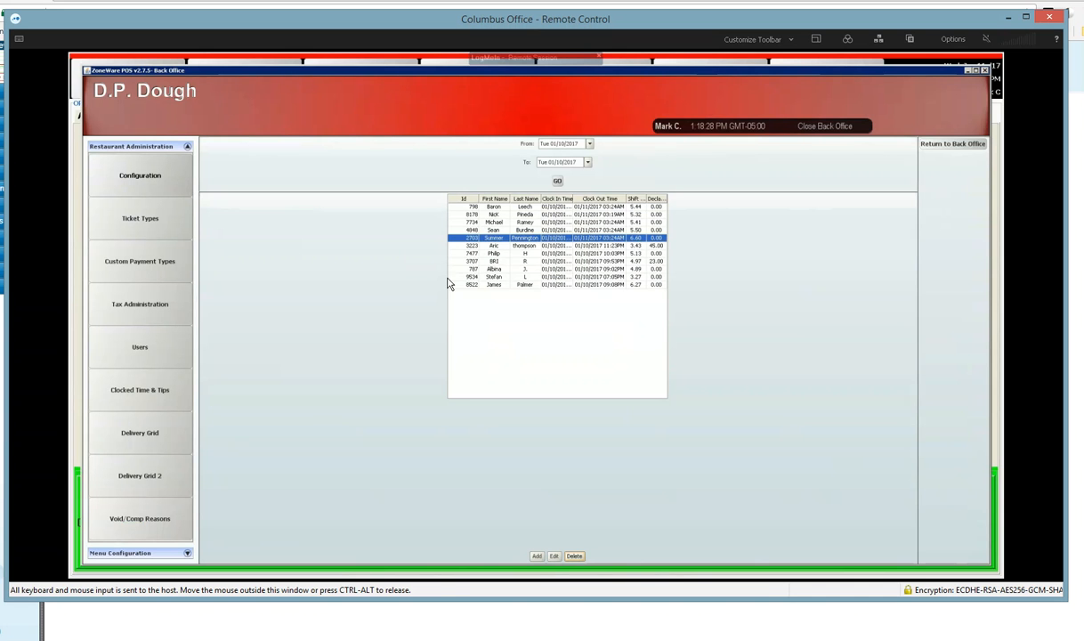
{"action": "left_click", "coordinate": [554, 555]}
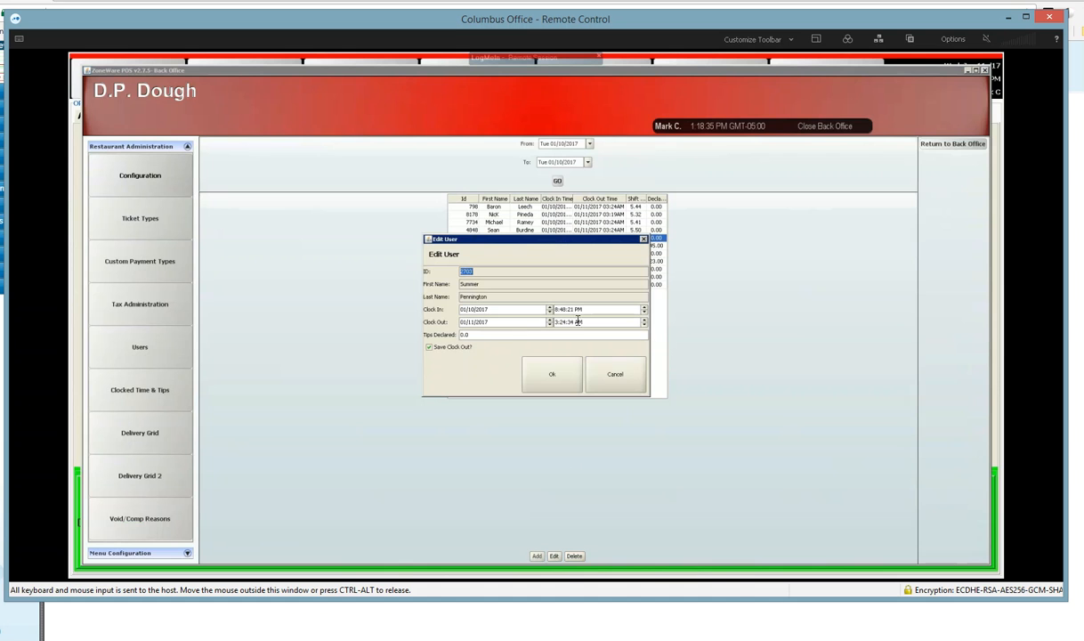
{"action": "left_click", "coordinate": [626, 386]}
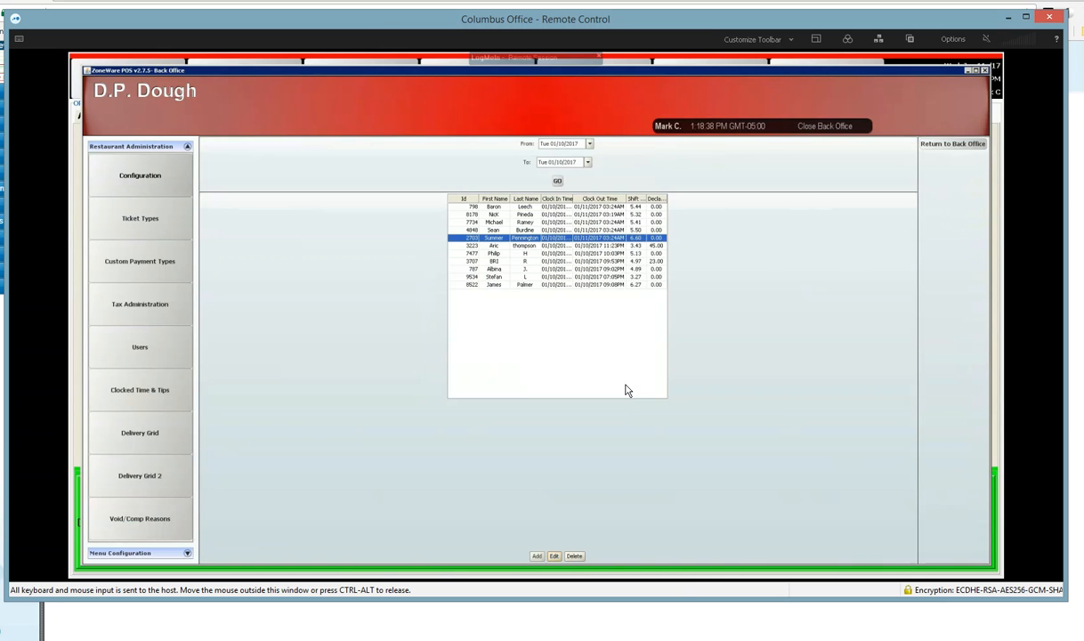
Step: Leave the back office and run the Half Hour Sales and Labor Report from 01/10/2017 to 01/10/2017
{"action": "left_click", "coordinate": [818, 130]}
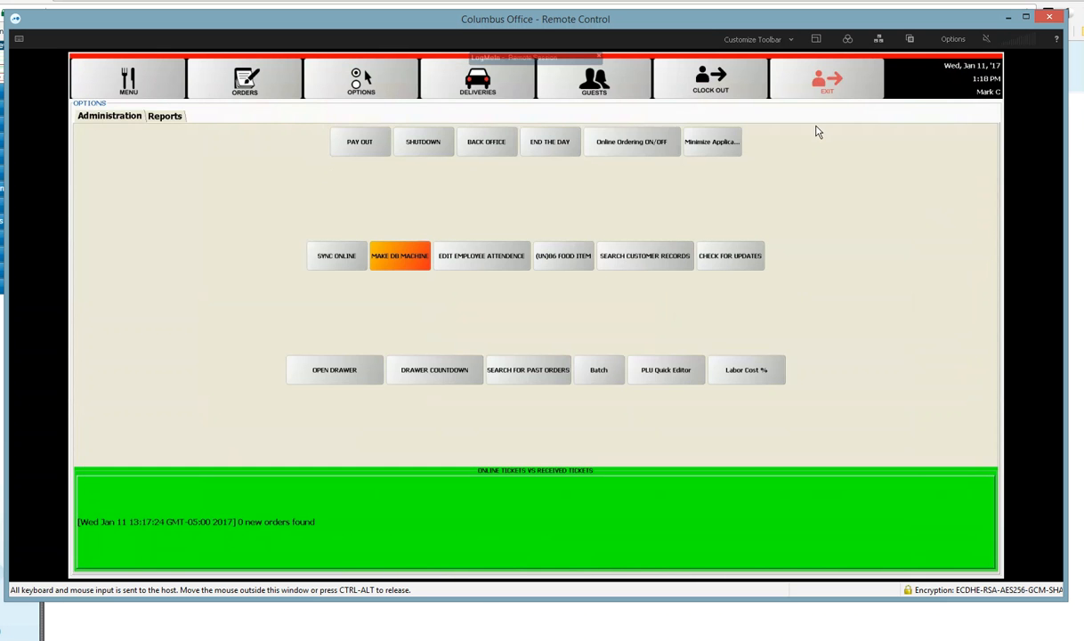
{"action": "left_click", "coordinate": [161, 122]}
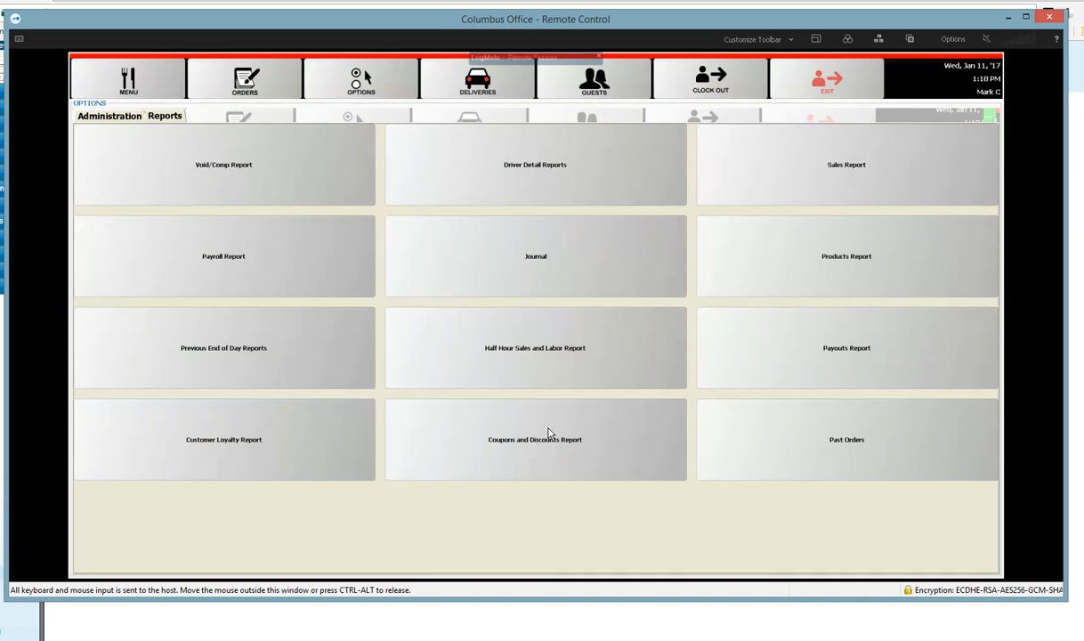
{"action": "left_click", "coordinate": [572, 356]}
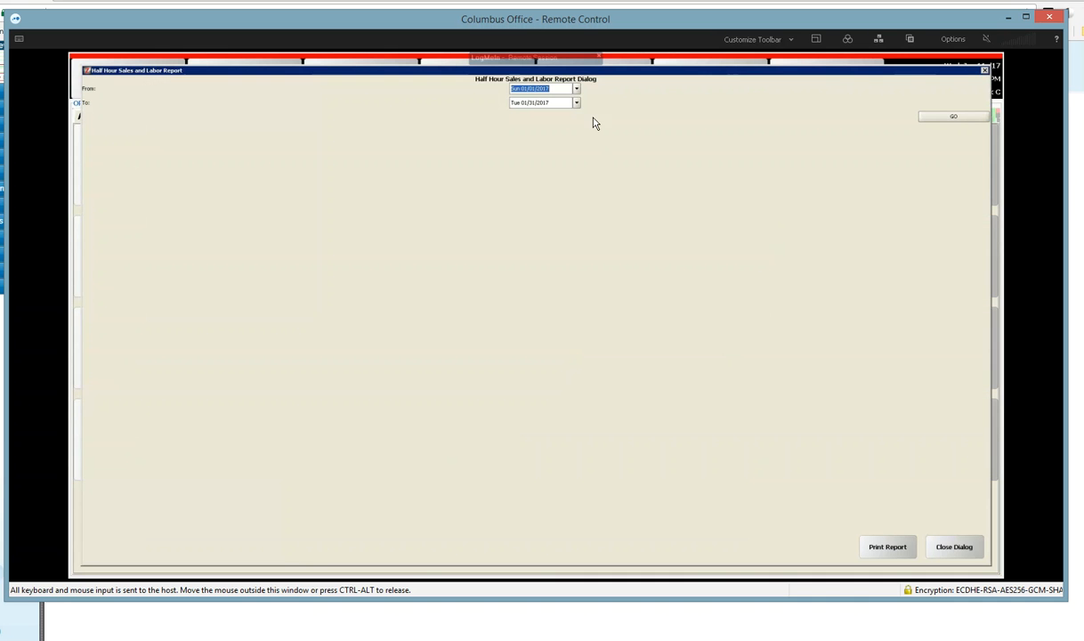
{"action": "left_click", "coordinate": [577, 91]}
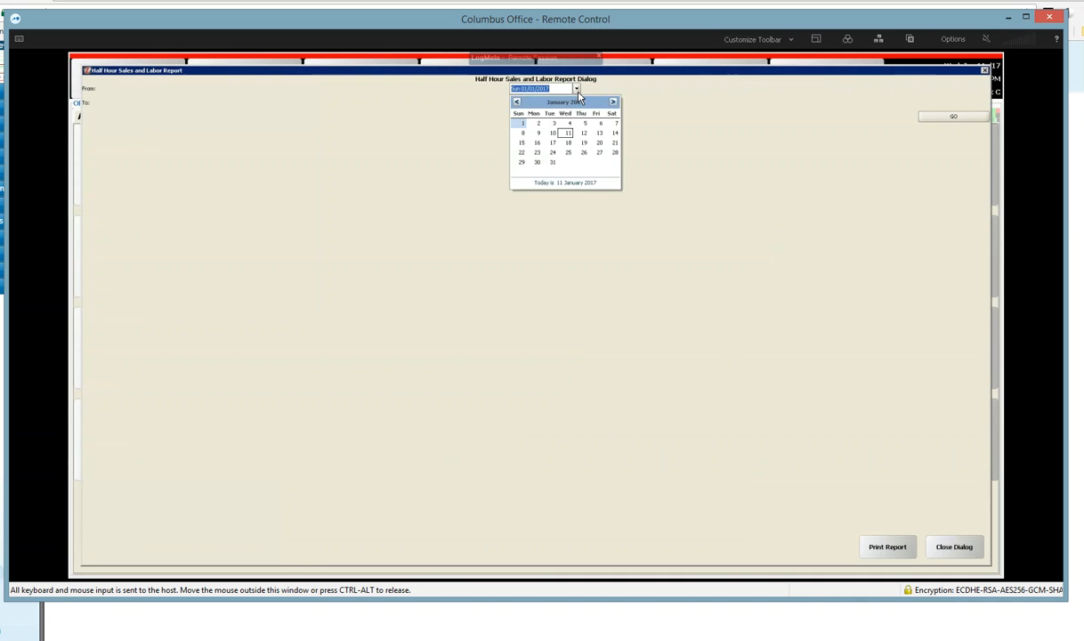
{"action": "left_click", "coordinate": [525, 126]}
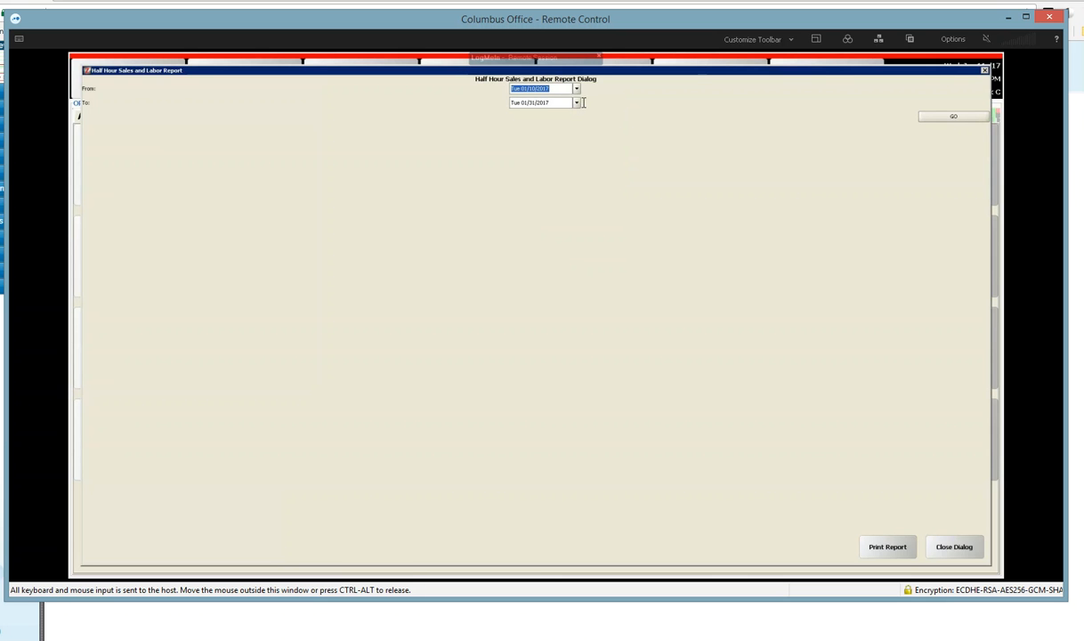
{"action": "left_click", "coordinate": [576, 103]}
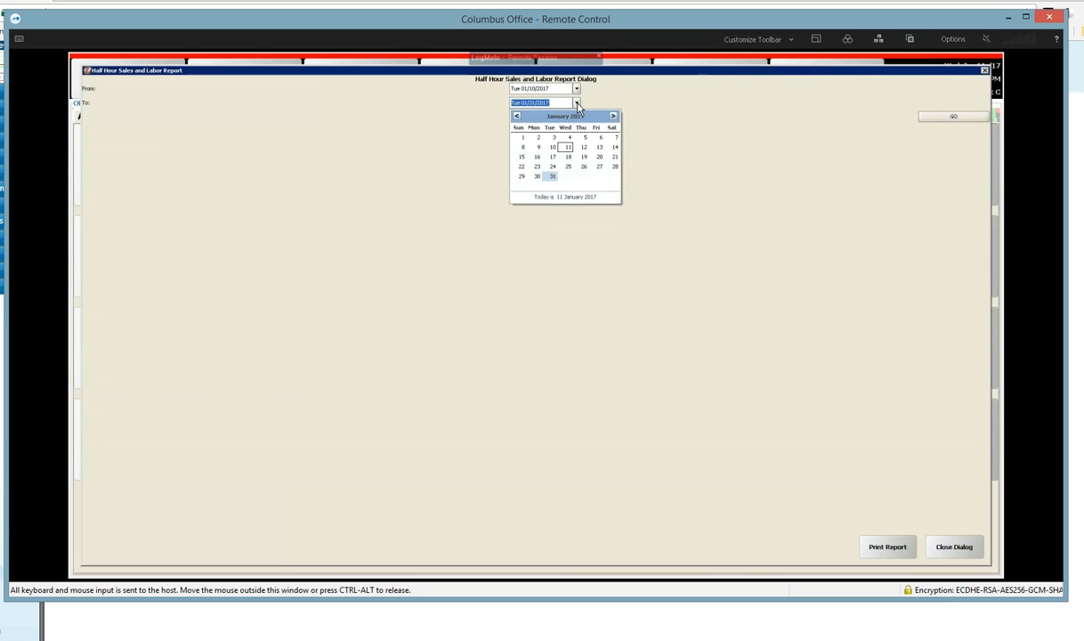
{"action": "left_click", "coordinate": [553, 148]}
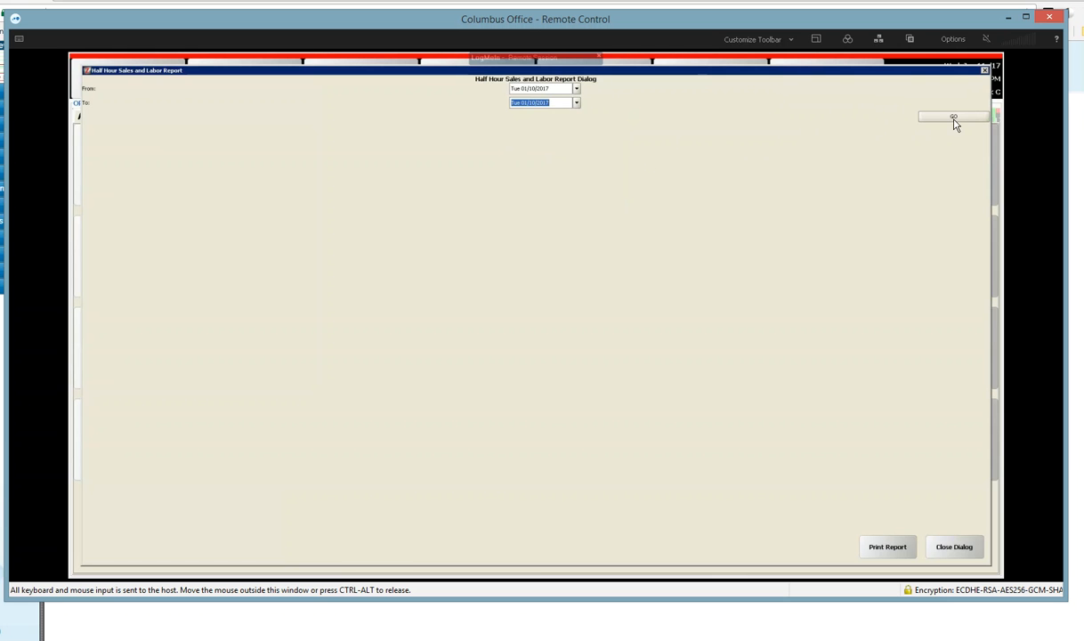
{"action": "left_click", "coordinate": [923, 118]}
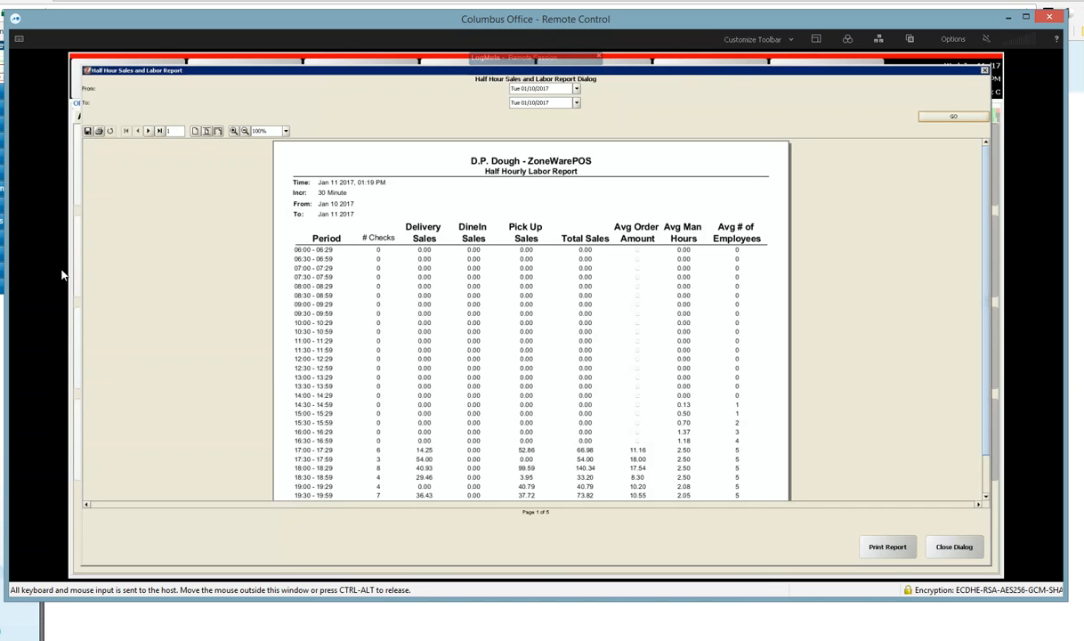
Step: Start saving the half-hour labor report to a file, with CSV (*.csv) as the file type
{"action": "left_click", "coordinate": [88, 131]}
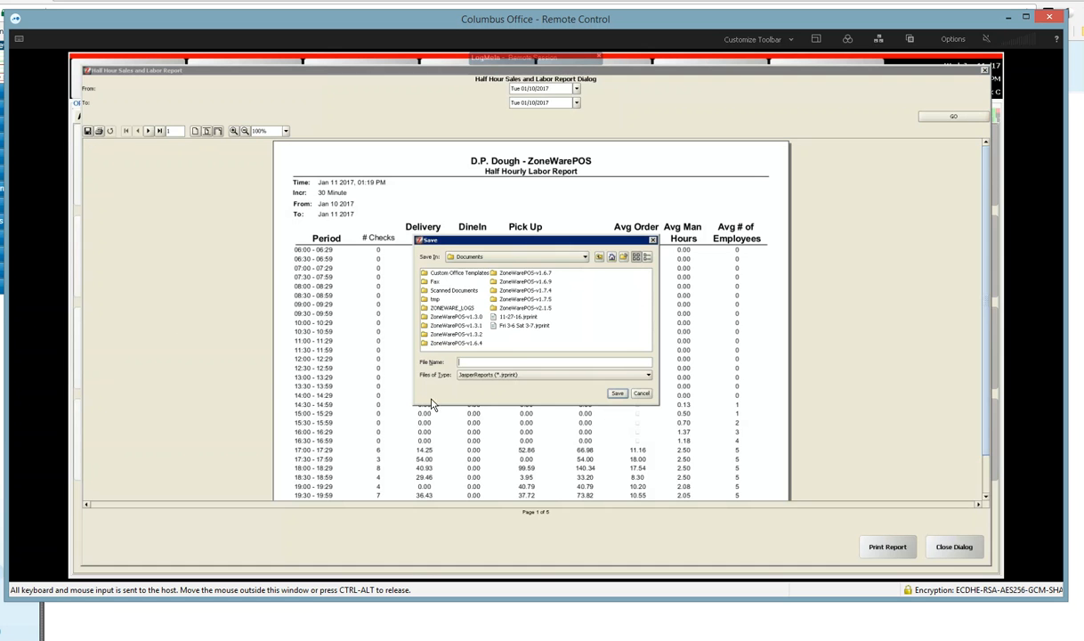
{"action": "left_click", "coordinate": [649, 376]}
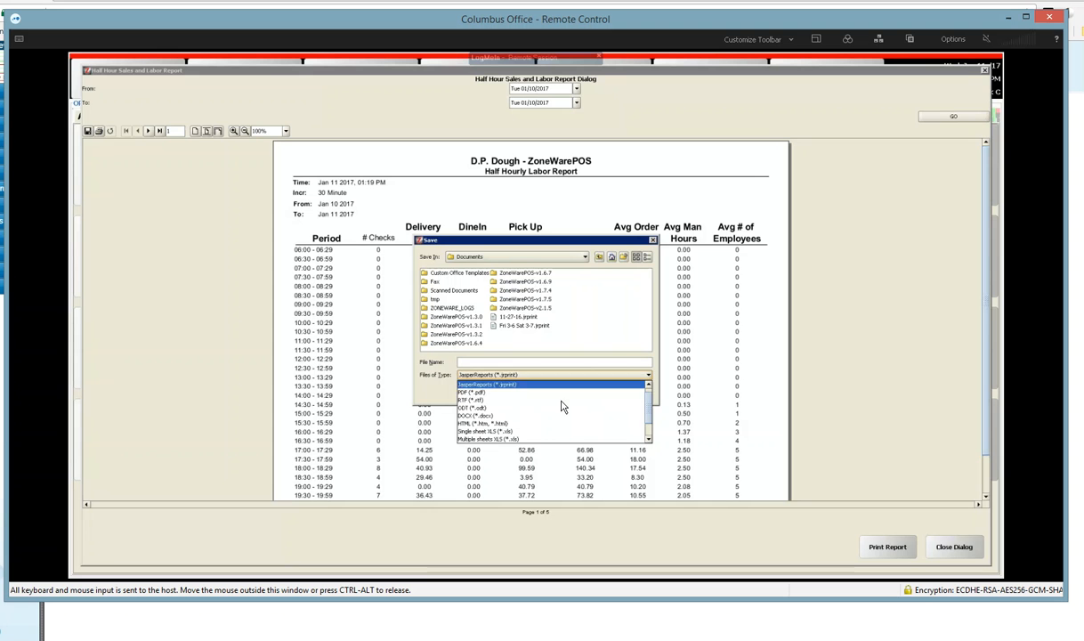
{"action": "scroll", "coordinate": [562, 407], "scroll_direction": "down", "scroll_amount": 1}
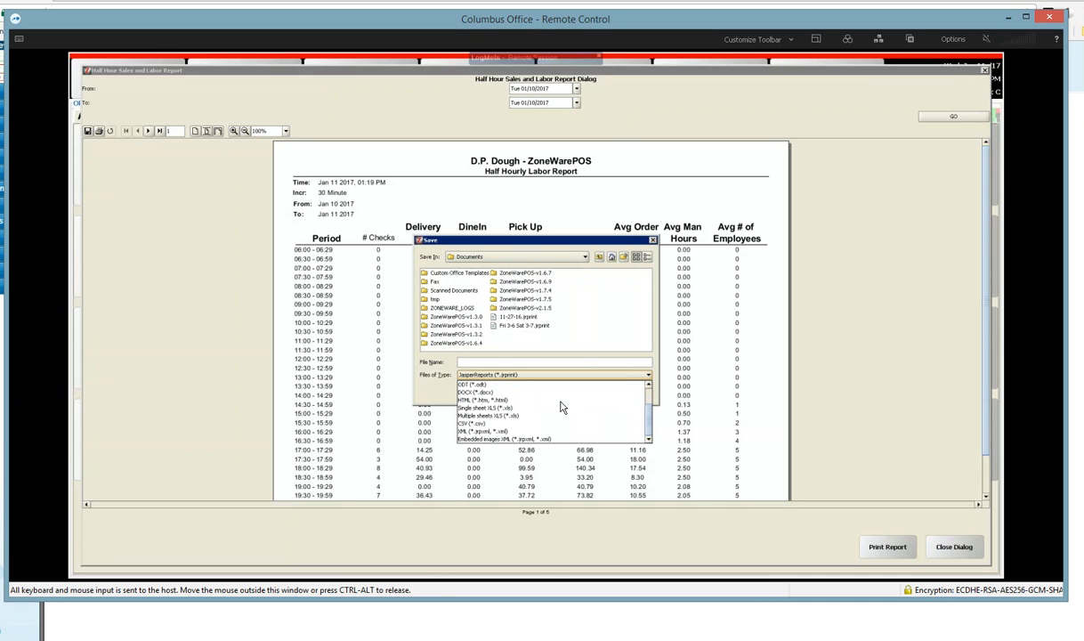
{"action": "scroll", "coordinate": [563, 407], "scroll_direction": "up", "scroll_amount": 2}
{"action": "scroll", "coordinate": [563, 407], "scroll_direction": "down", "scroll_amount": 2}
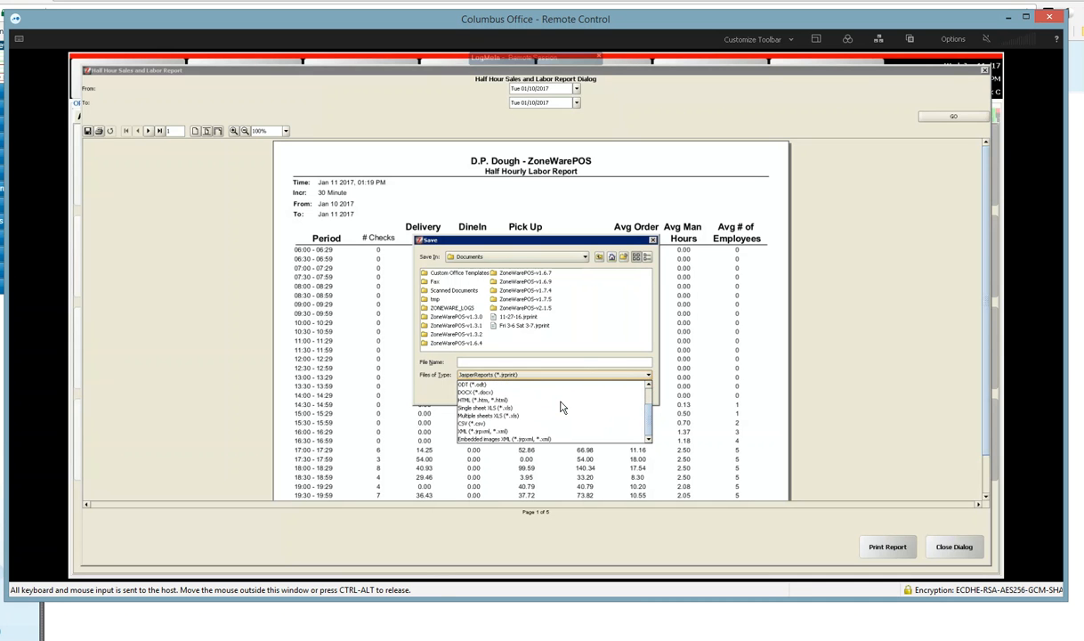
{"action": "left_click", "coordinate": [493, 423]}
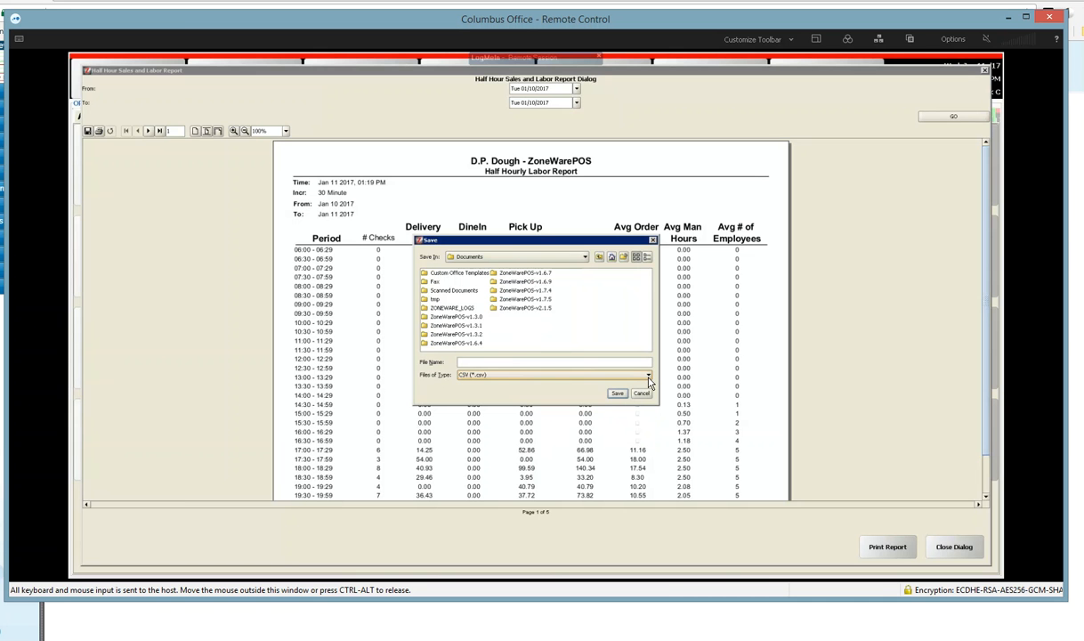
{"action": "left_click", "coordinate": [620, 374]}
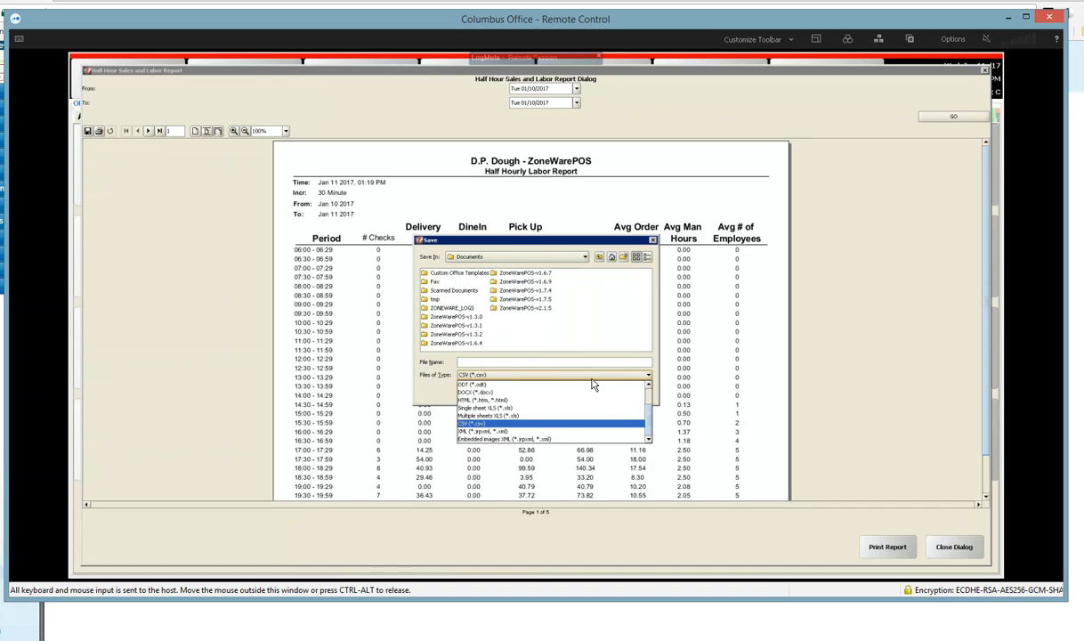
Step: Name the report file "Tue 1-10-17 HO"
{"action": "left_click", "coordinate": [542, 359]}
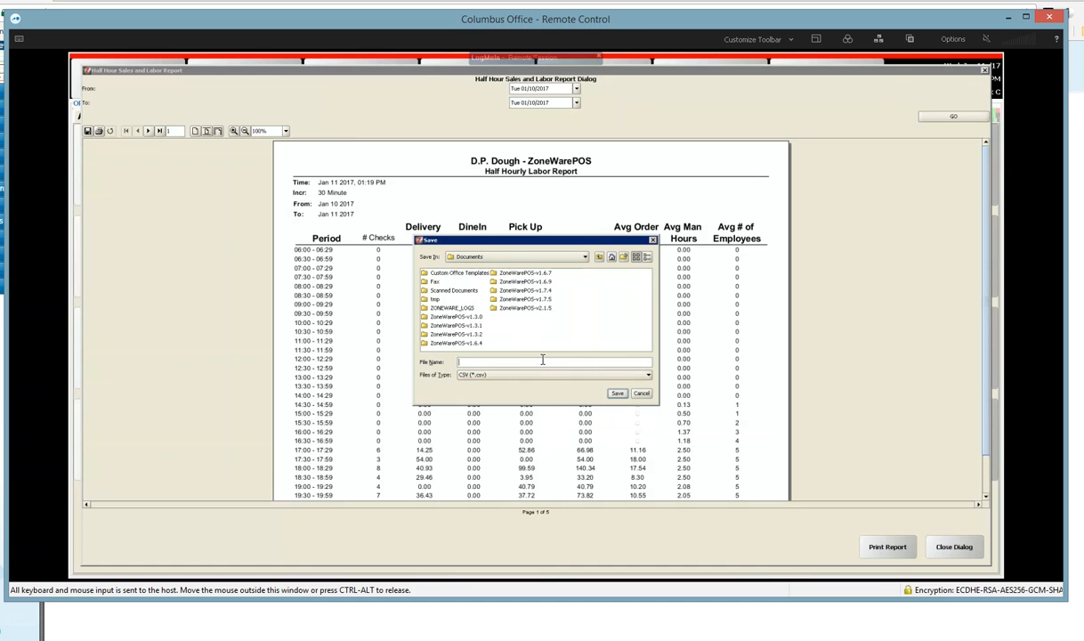
{"action": "type", "text": "f"}
{"action": "type", "text": "ue"}
{"action": "type", "text": " 1-10"}
{"action": "type", "text": "-17"}
{"action": "type", "text": " HO"}
Step: Save the file in Columbus Office > Dropbox > PAMP LLC > ZW Reports > Half Hour Reports > CSV Files from ZW, and close the report
{"action": "left_click", "coordinate": [584, 260]}
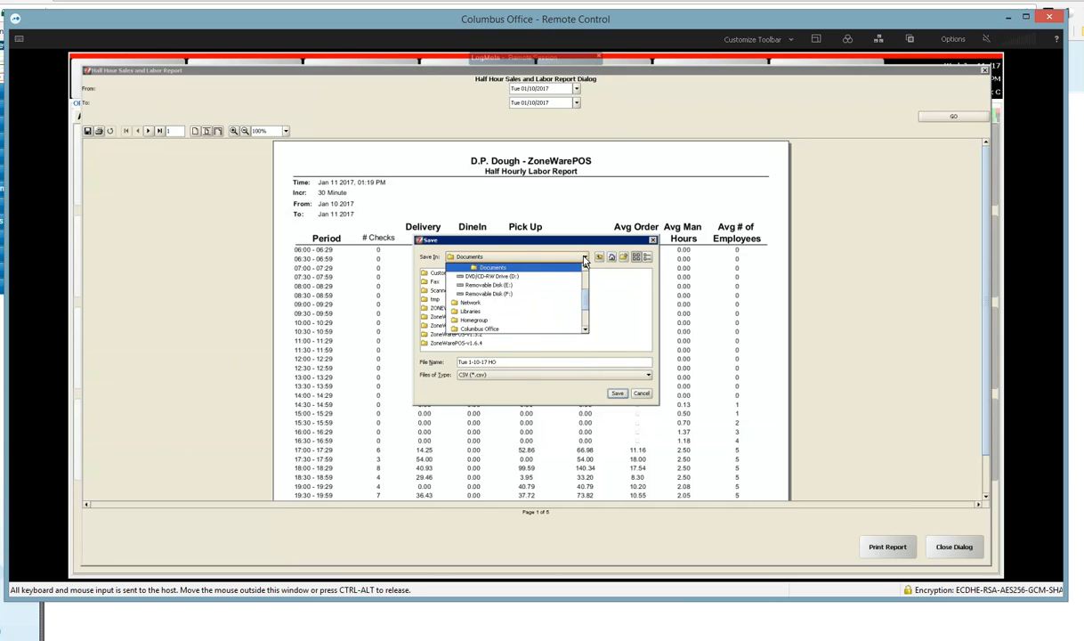
{"action": "scroll", "coordinate": [564, 302], "scroll_direction": "up", "scroll_amount": 1}
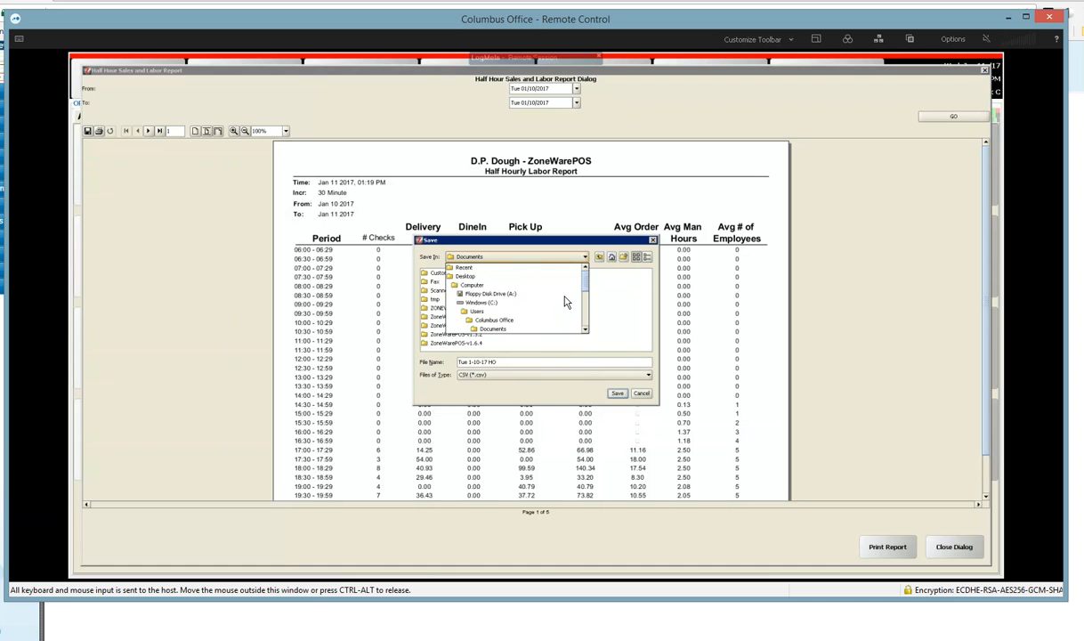
{"action": "left_click", "coordinate": [521, 322]}
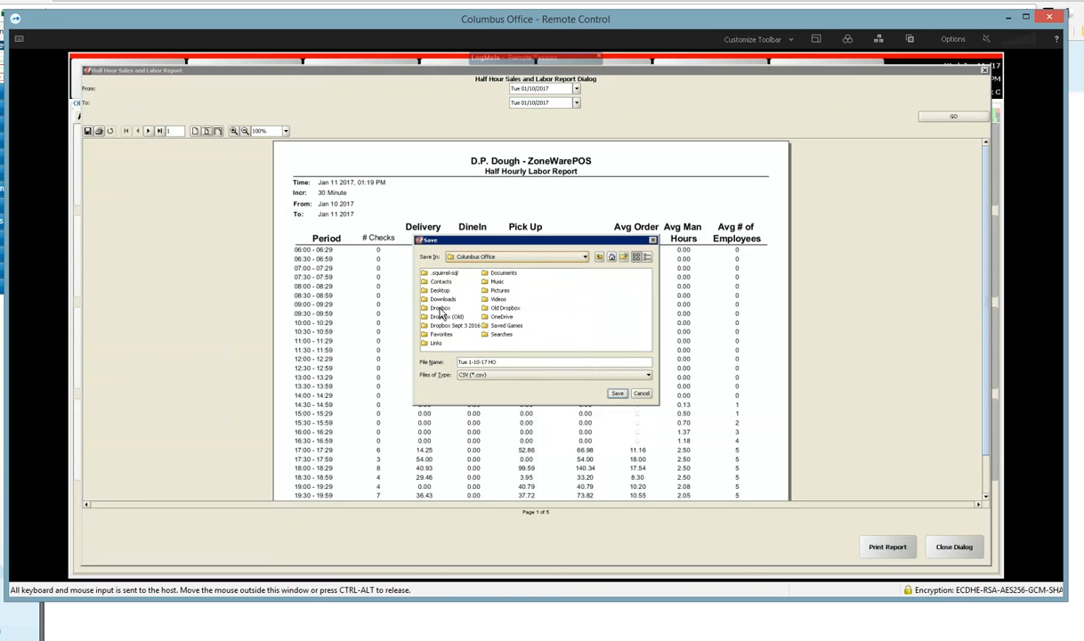
{"action": "double_click", "coordinate": [435, 308]}
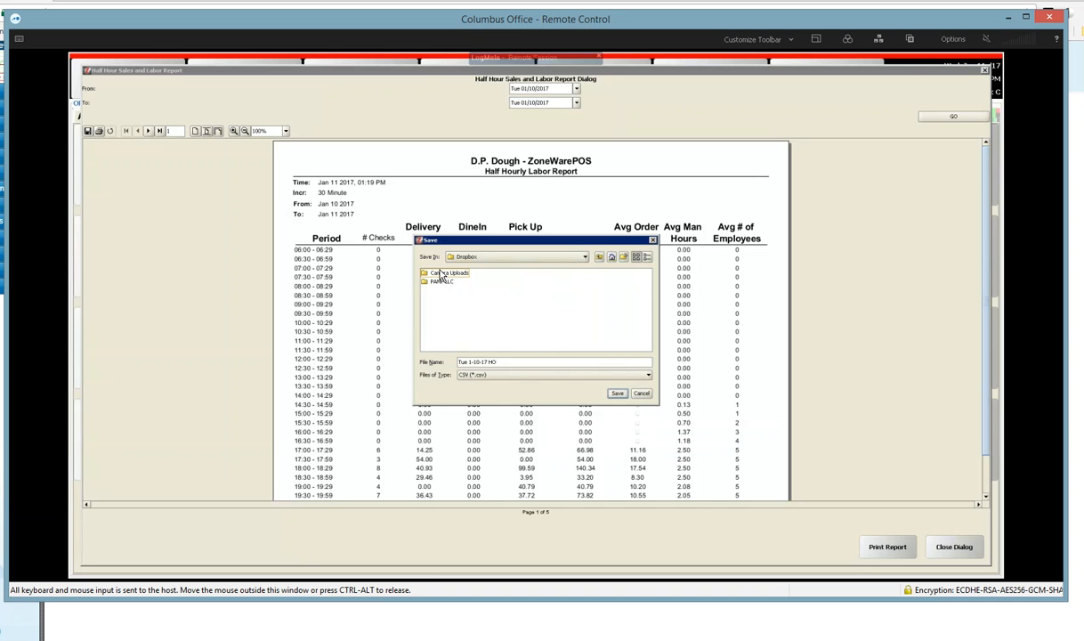
{"action": "double_click", "coordinate": [438, 282]}
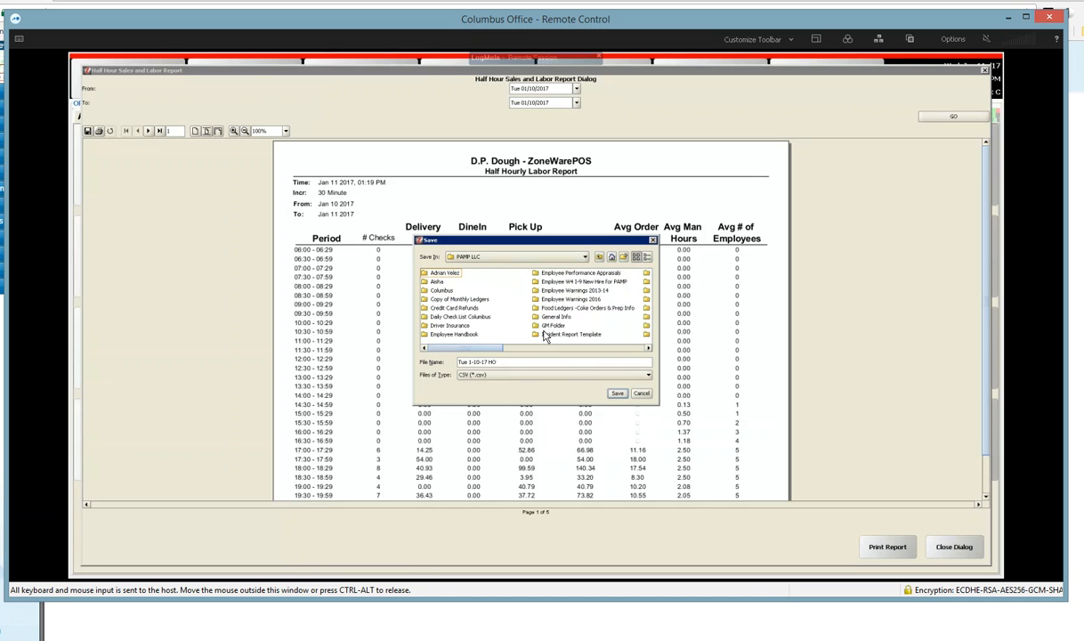
{"action": "left_click_drag", "start_coordinate": [489, 353], "coordinate": [629, 348]}
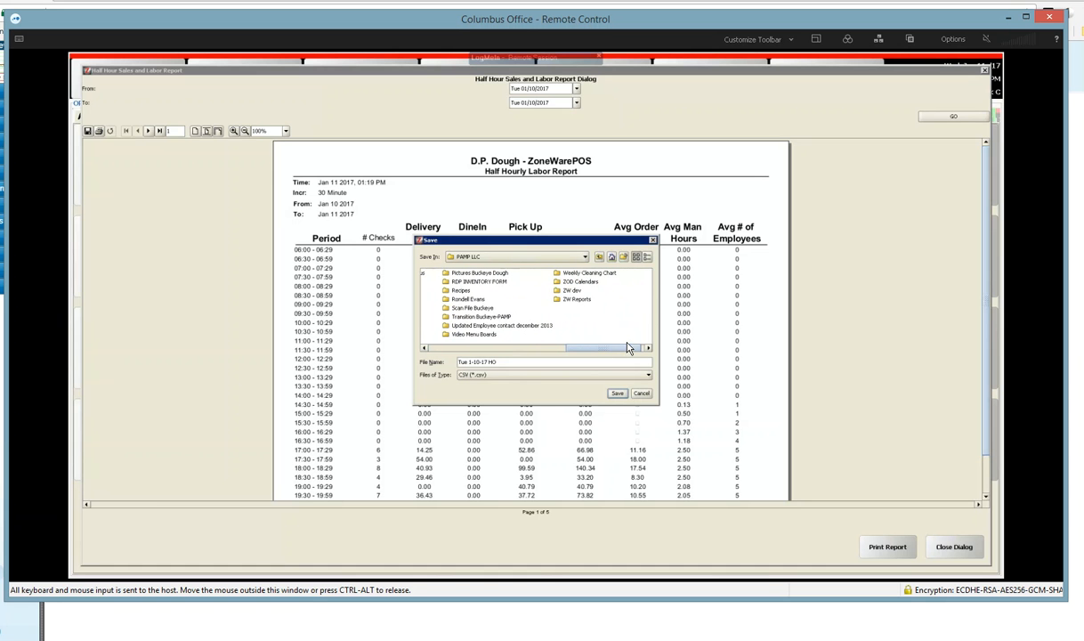
{"action": "double_click", "coordinate": [577, 300]}
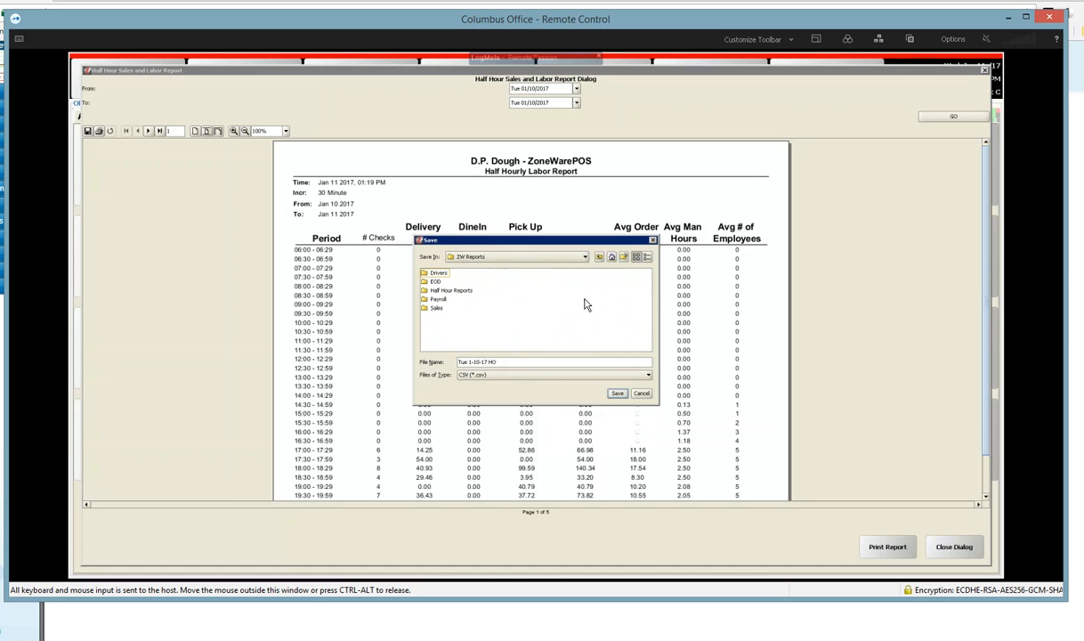
{"action": "double_click", "coordinate": [450, 290]}
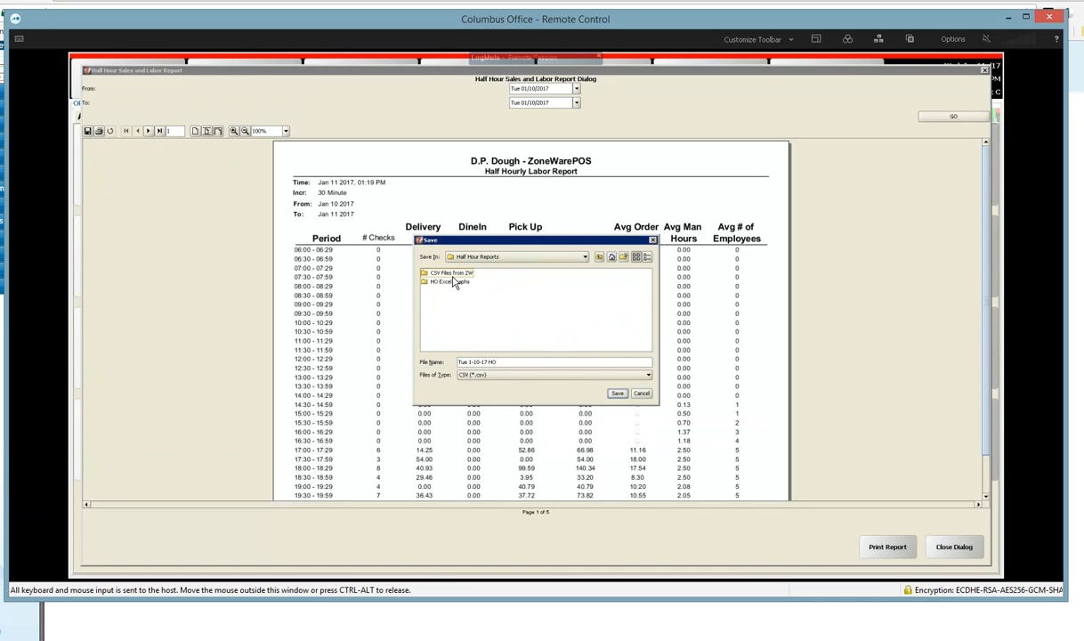
{"action": "double_click", "coordinate": [455, 275]}
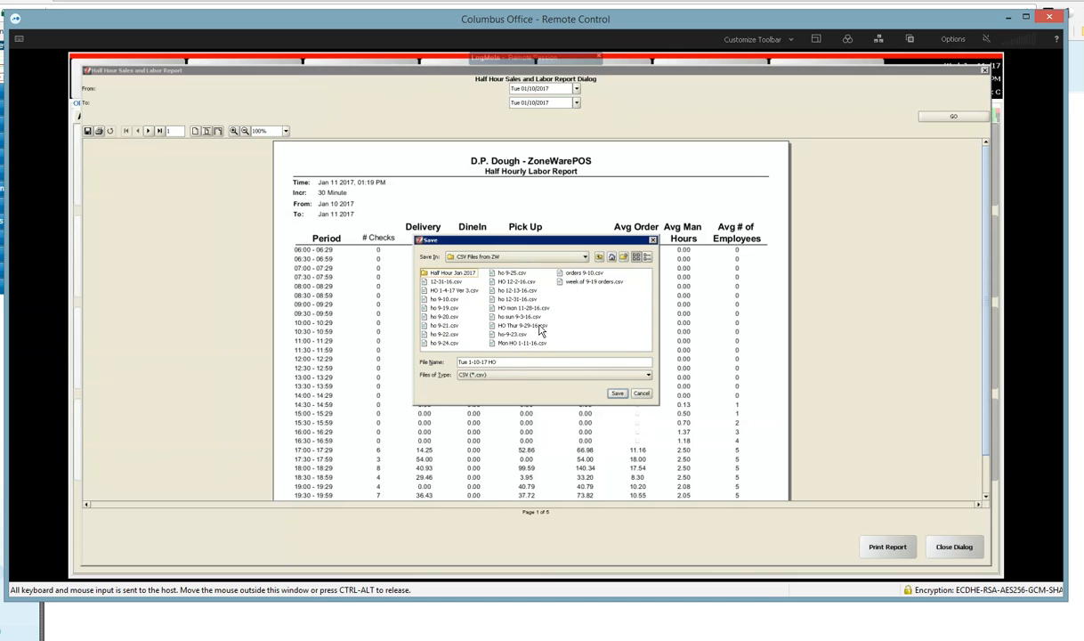
{"action": "left_click", "coordinate": [617, 393]}
{"action": "left_click", "coordinate": [955, 547]}
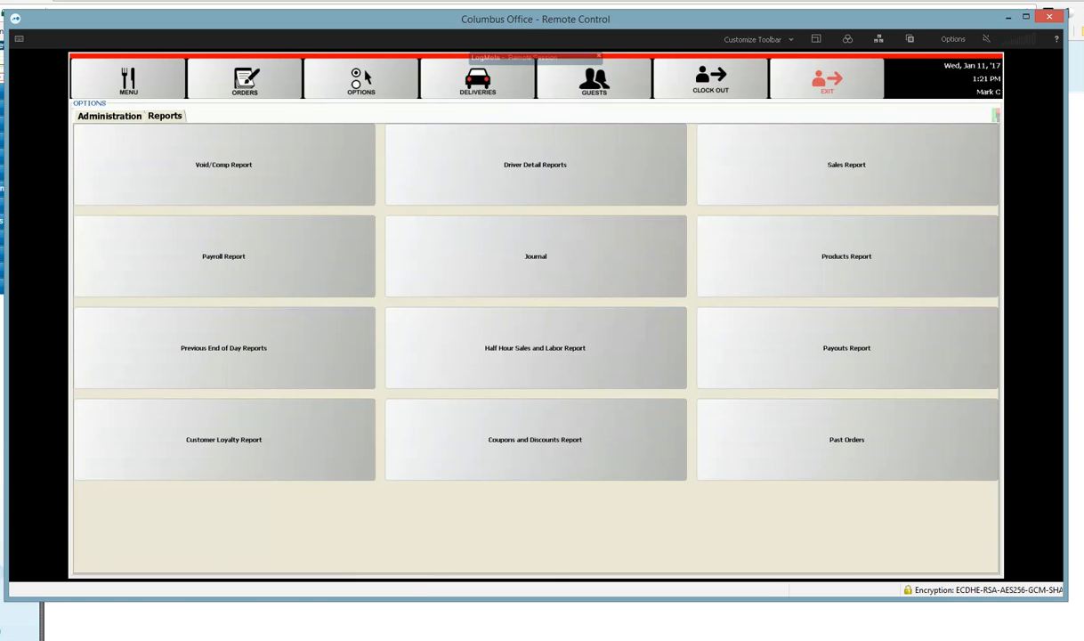